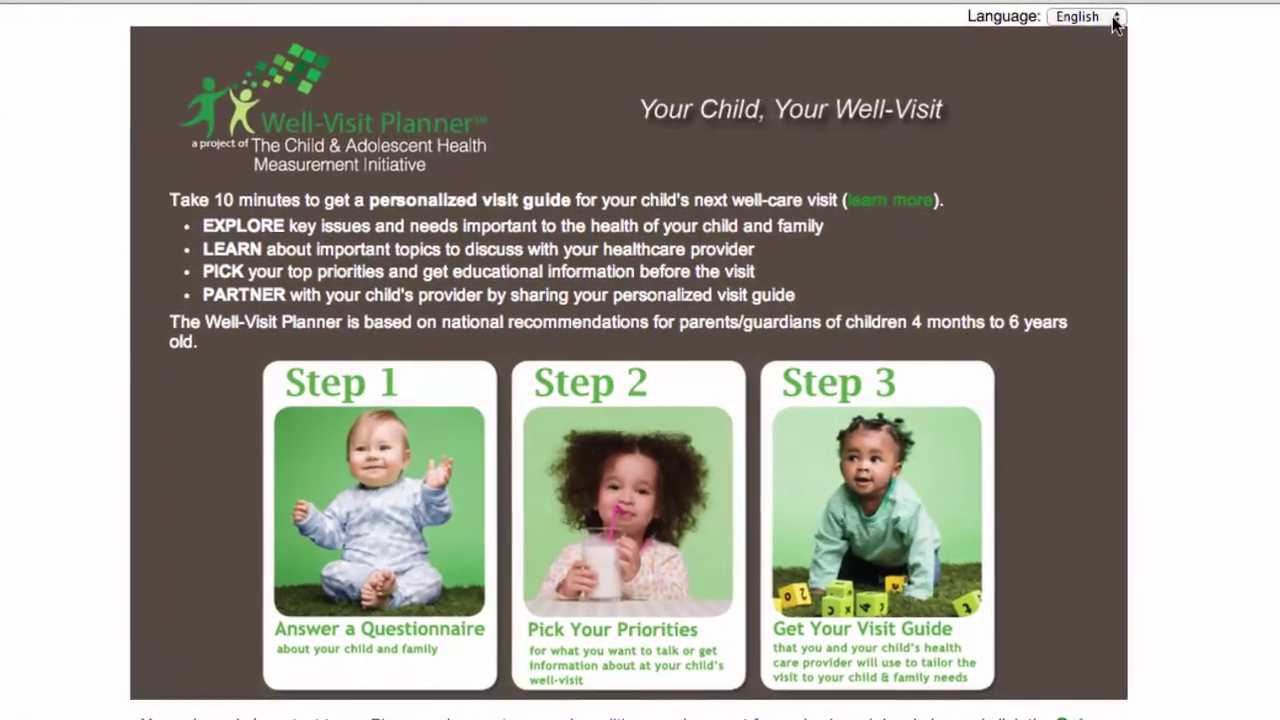
Review the site's available languages in the Language dropdown, keeping English
left_click(1106, 22)
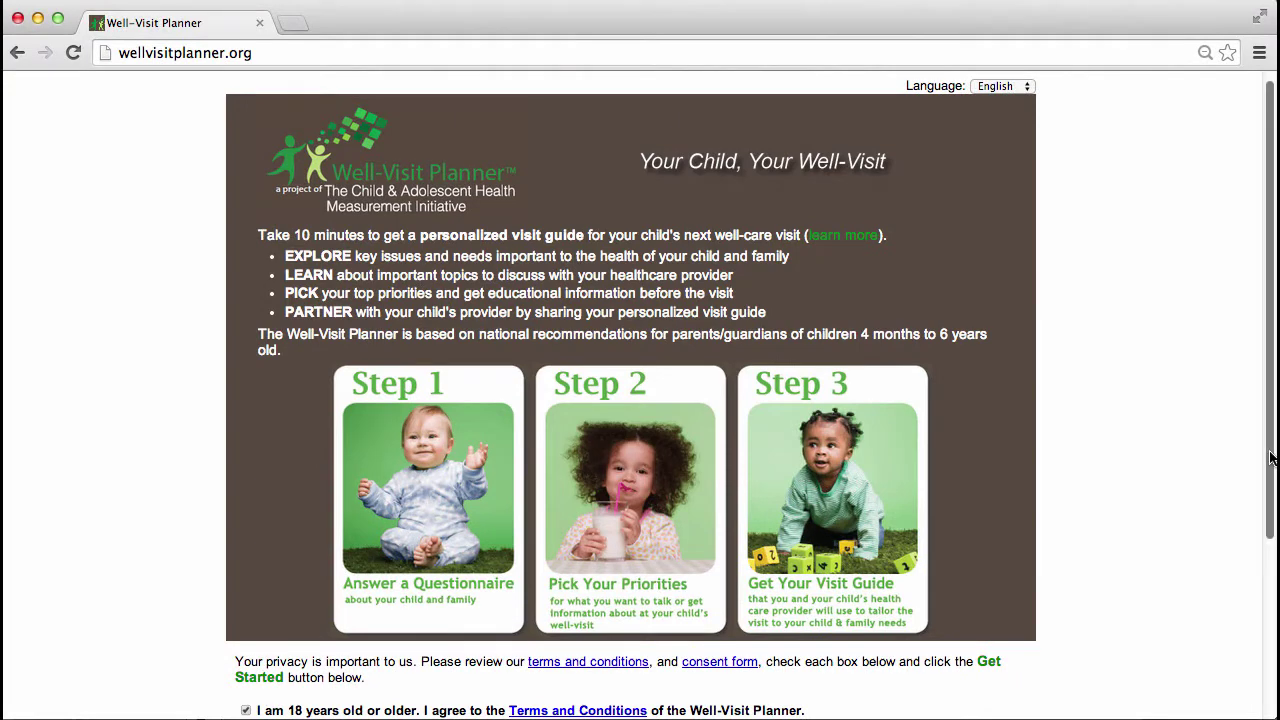
Start the planner from the welcome page once the terms are agreed
scroll(1266, 506, "down", 2)
scroll(1275, 537, "down", 3)
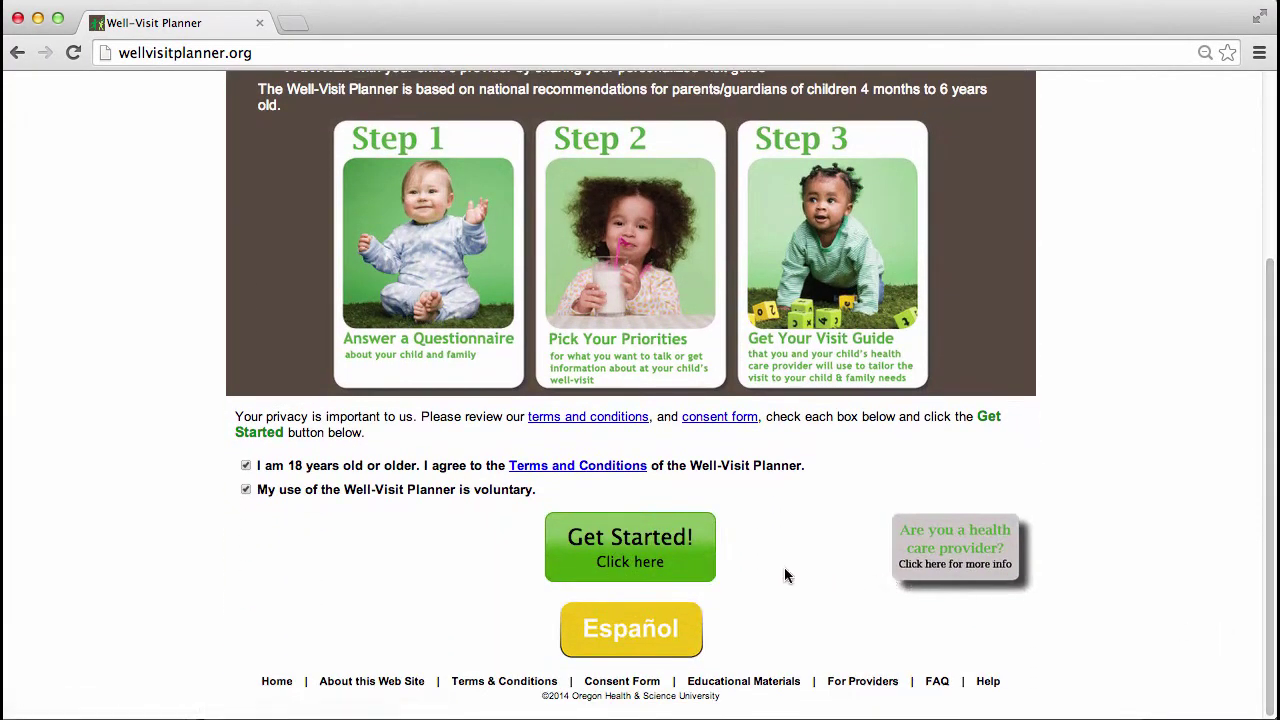
left_click(689, 572)
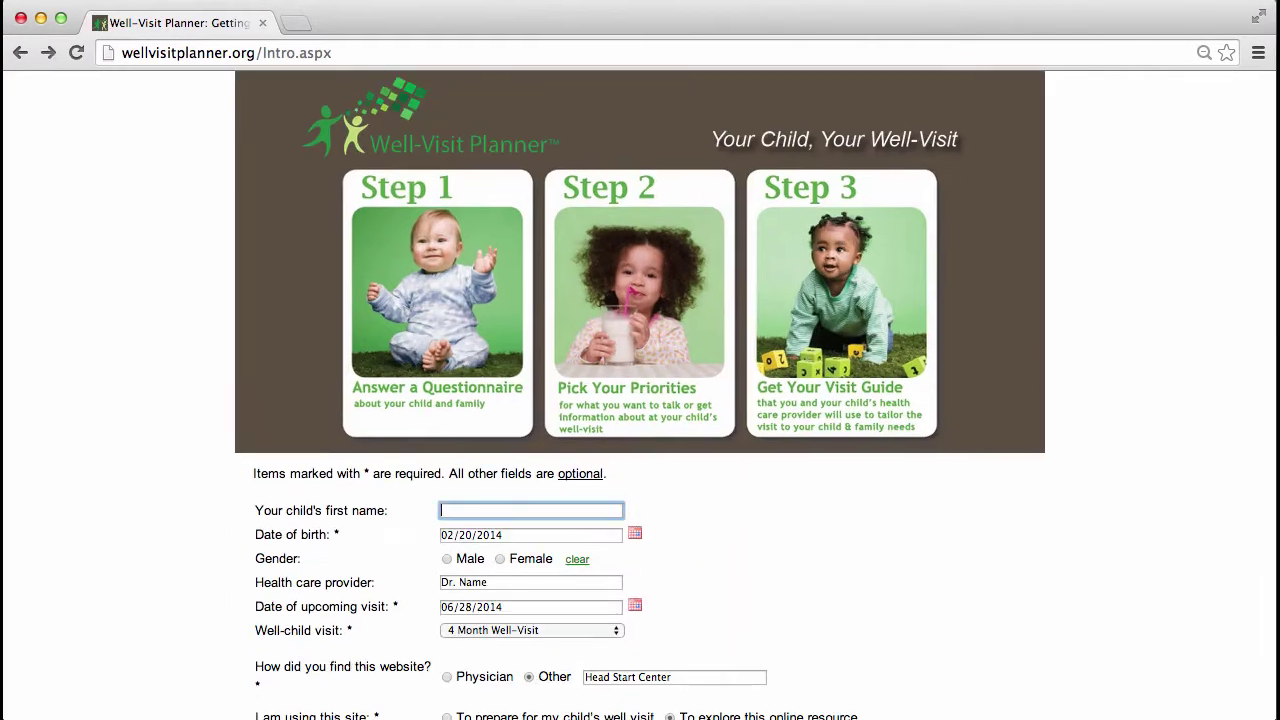
Enter the child's first name and submit the details to open the questionnaire
type("Child'")
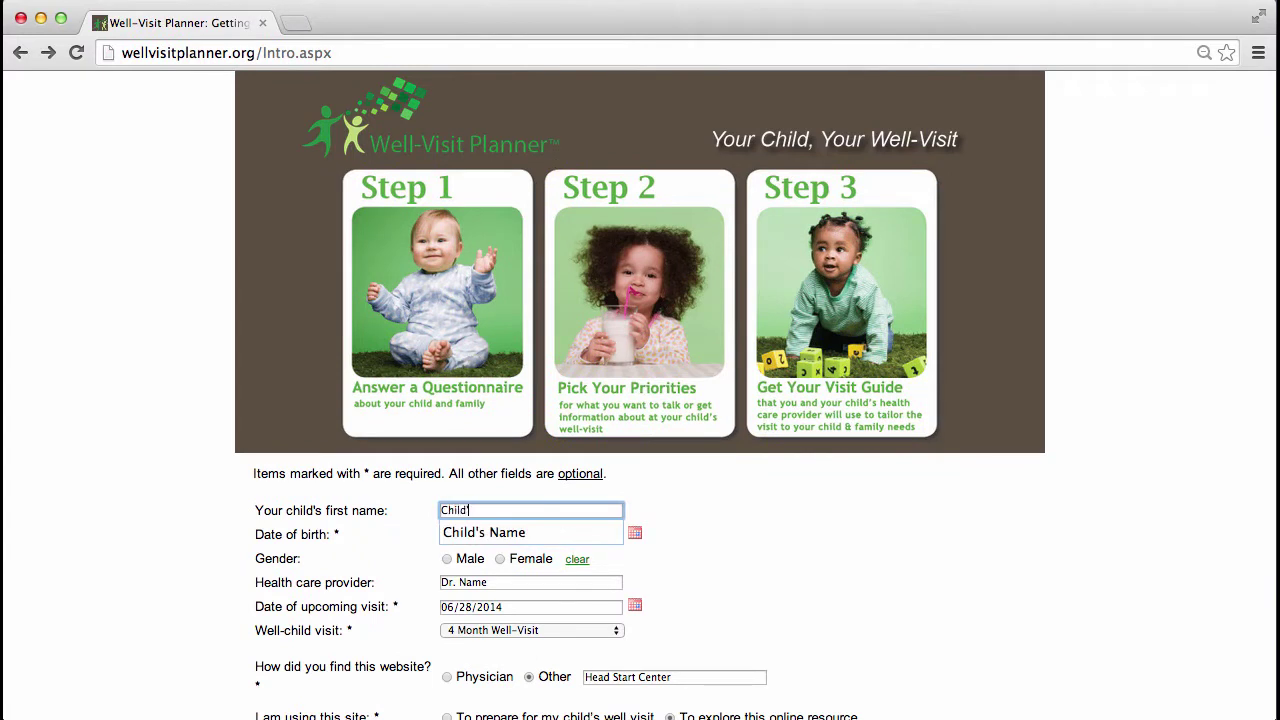
type("s Name")
key("Tab")
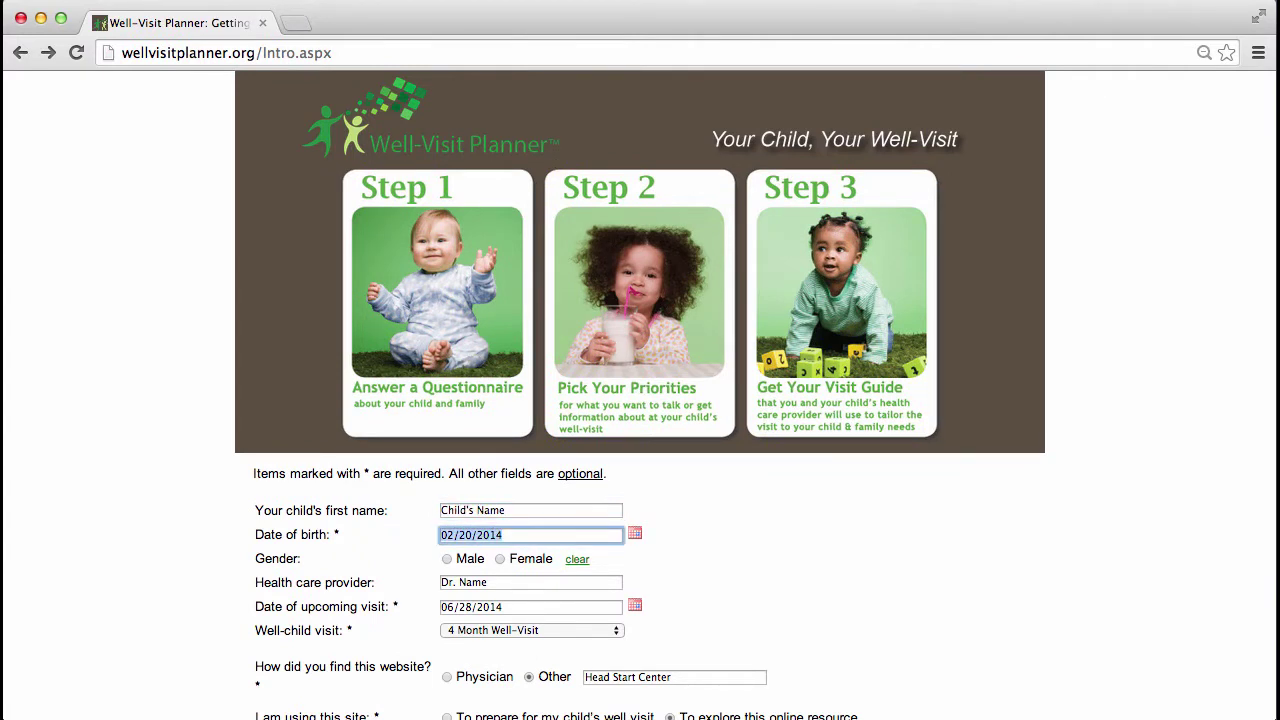
scroll(771, 500, "down", 3)
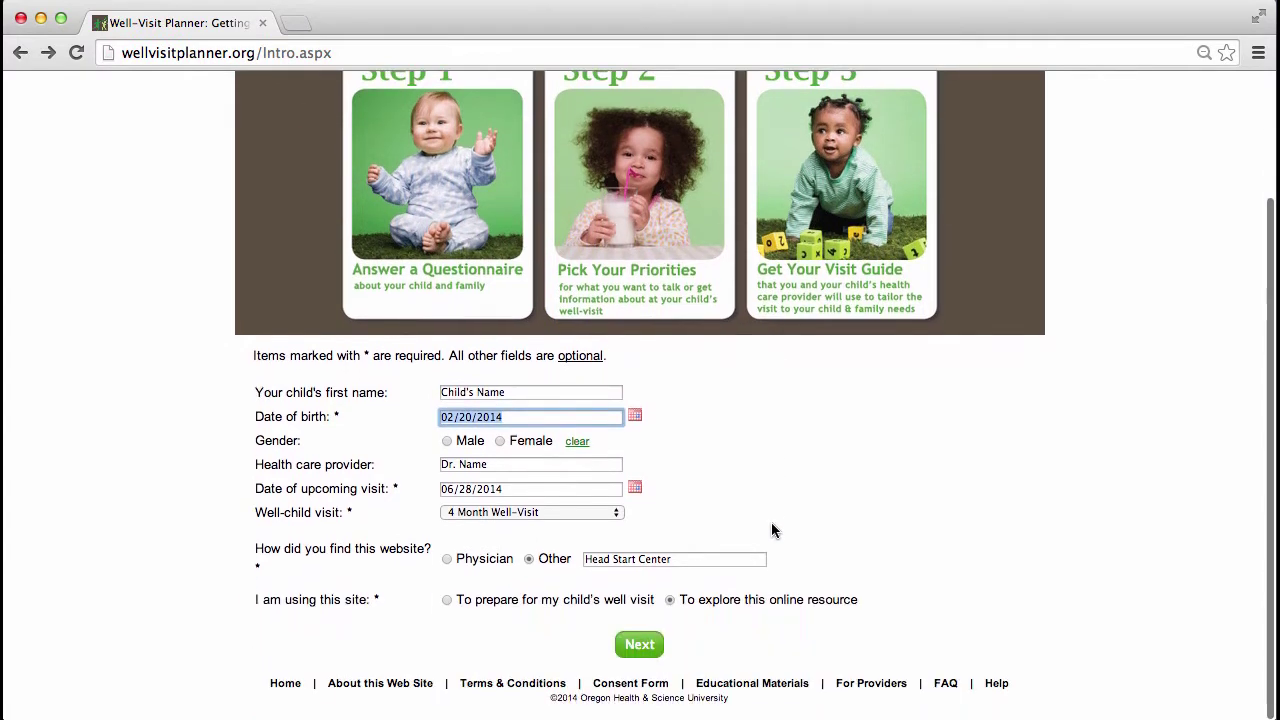
left_click(640, 646)
left_click(617, 273)
Answer 'My child is now rolling over.', with no specific concerns and no family changes
type("My c")
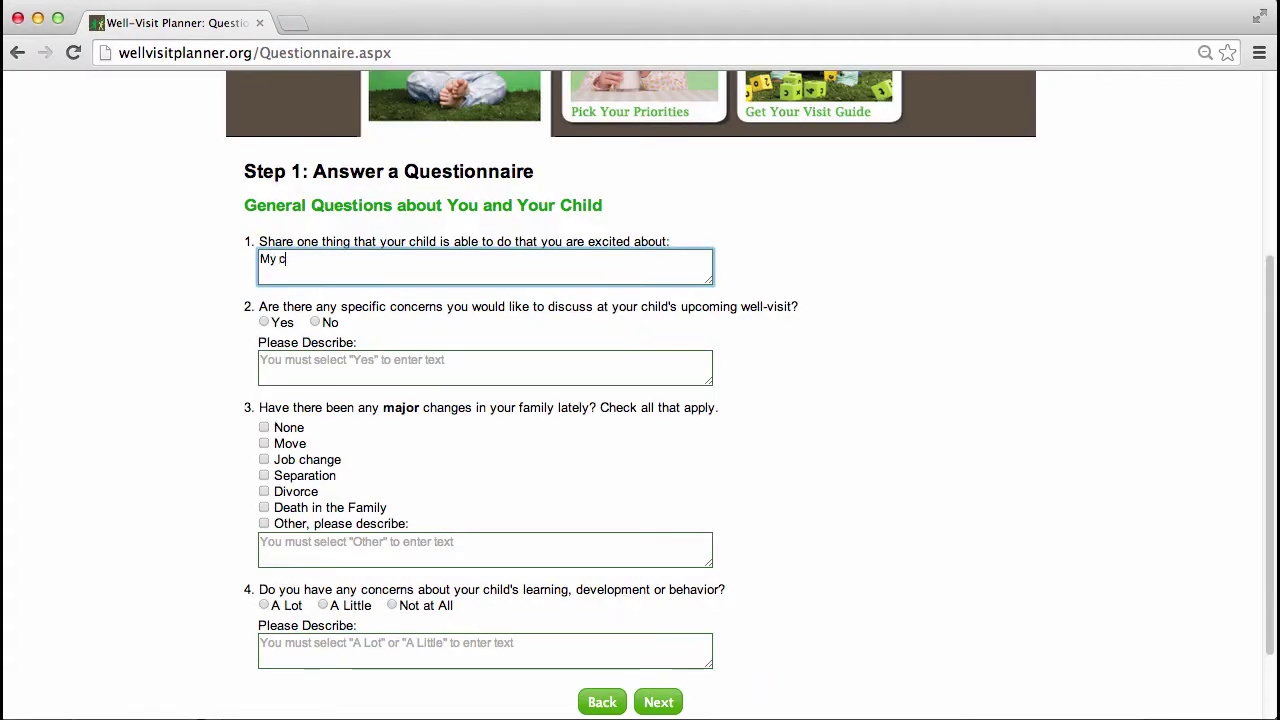
type("hild is now rolling over.")
left_click(326, 323)
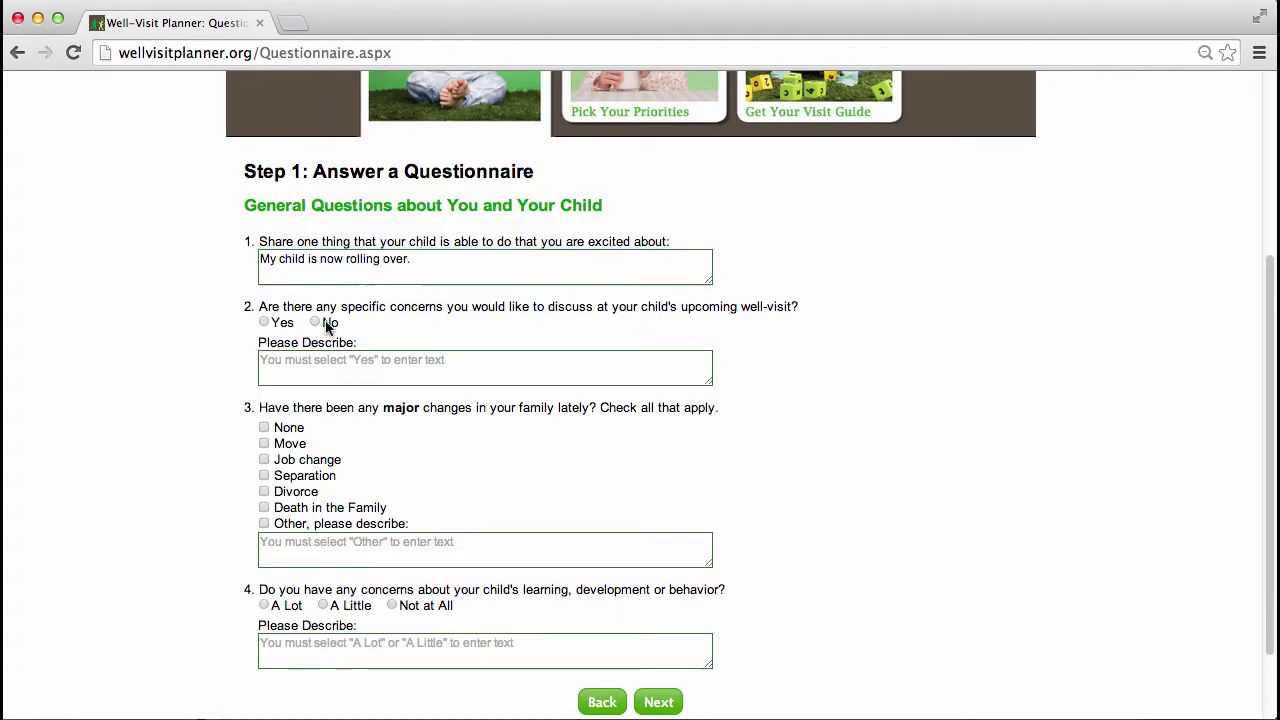
left_click(290, 429)
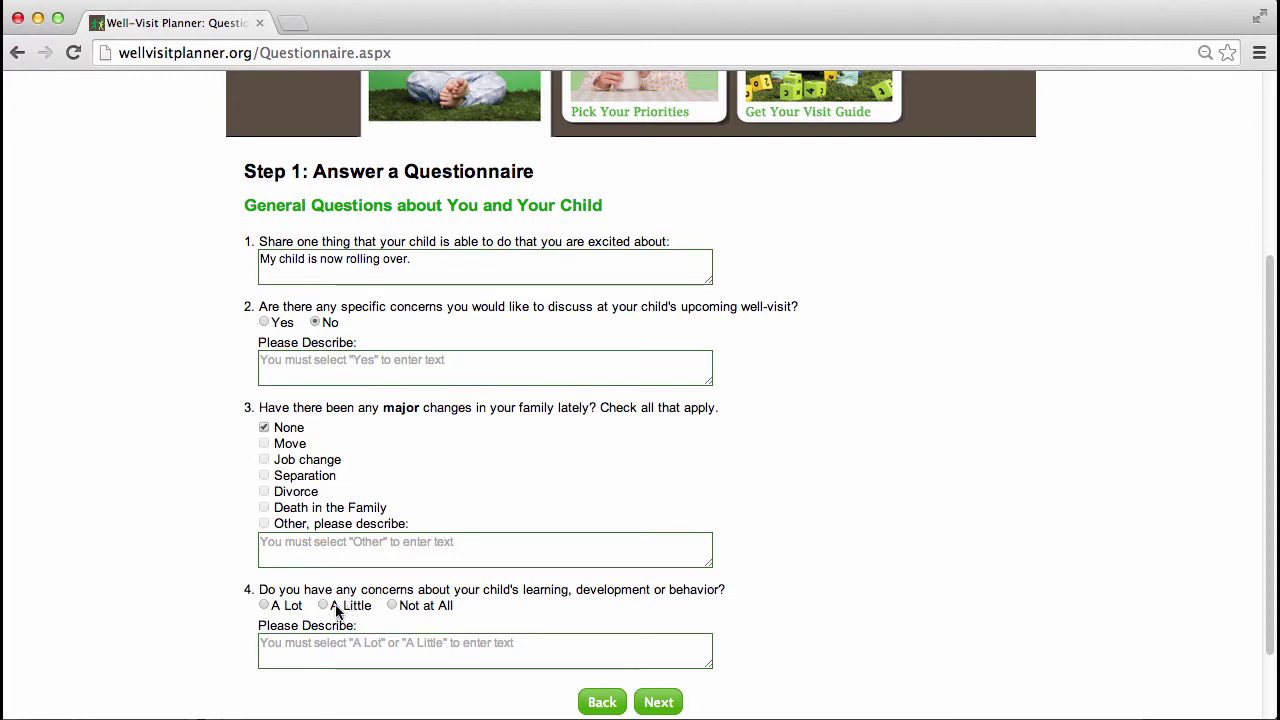
Mark a little developmental concern, begin describing it, and answer No to holding the head steady
left_click(340, 606)
left_click(534, 661)
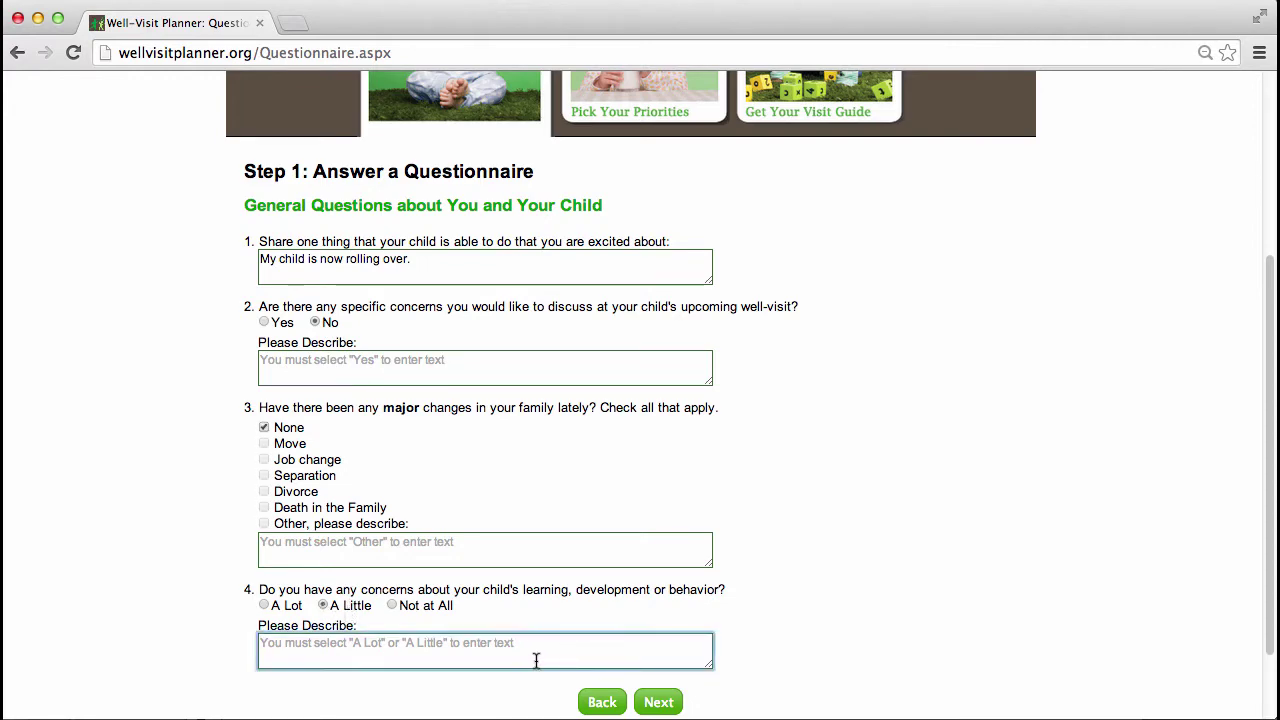
type("I am a lit")
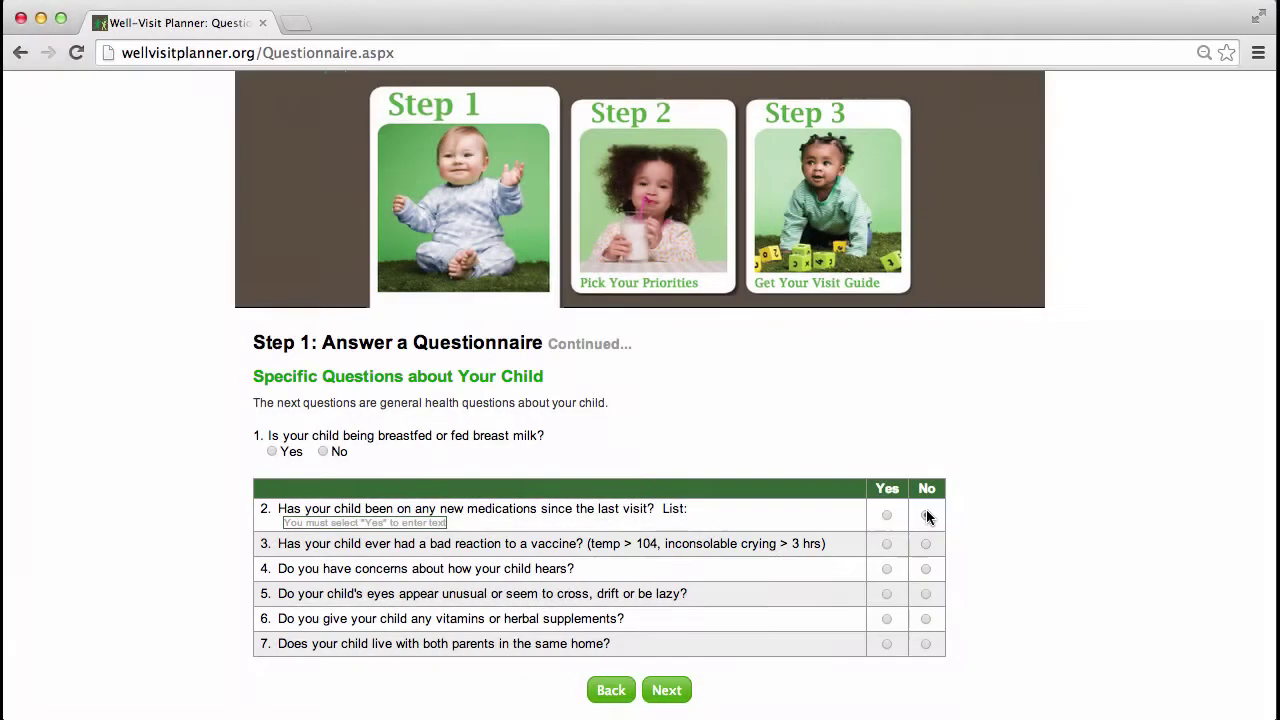
left_click(926, 515)
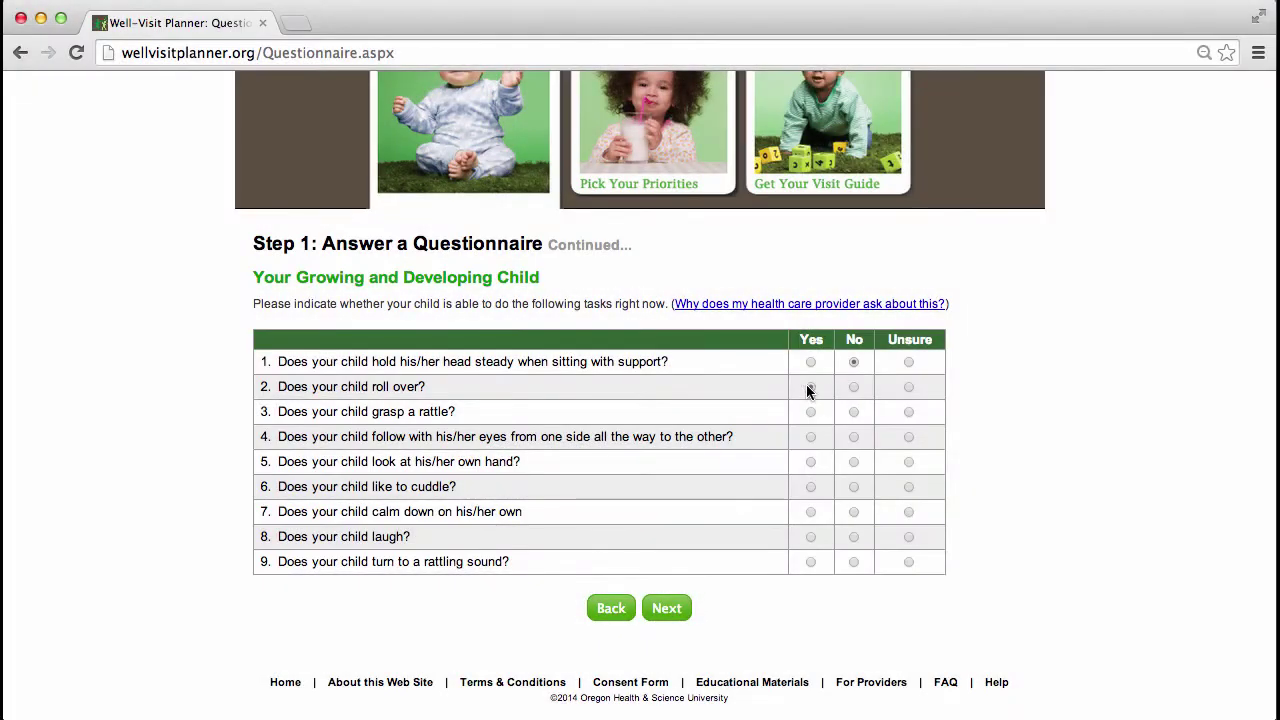
Confirm rolling over, then answer the family questions: relative's illness, stroke and cholesterol yes, smoking no
left_click(809, 391)
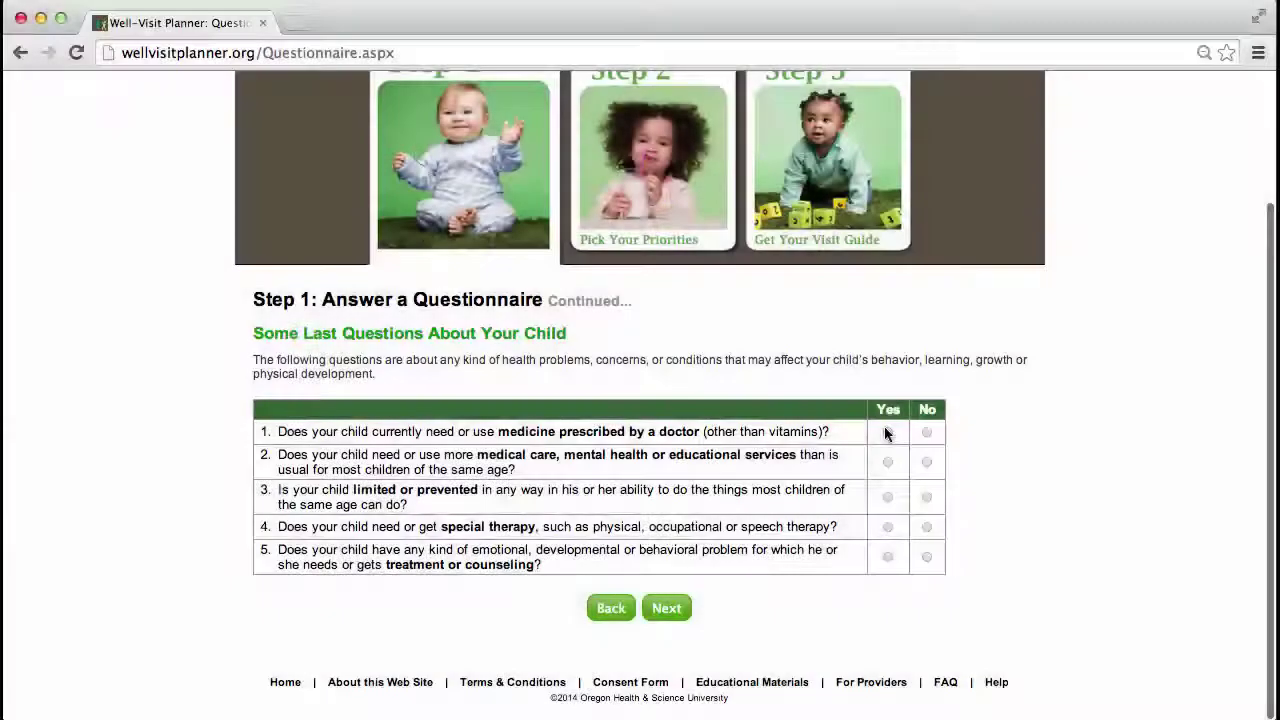
left_click(886, 432)
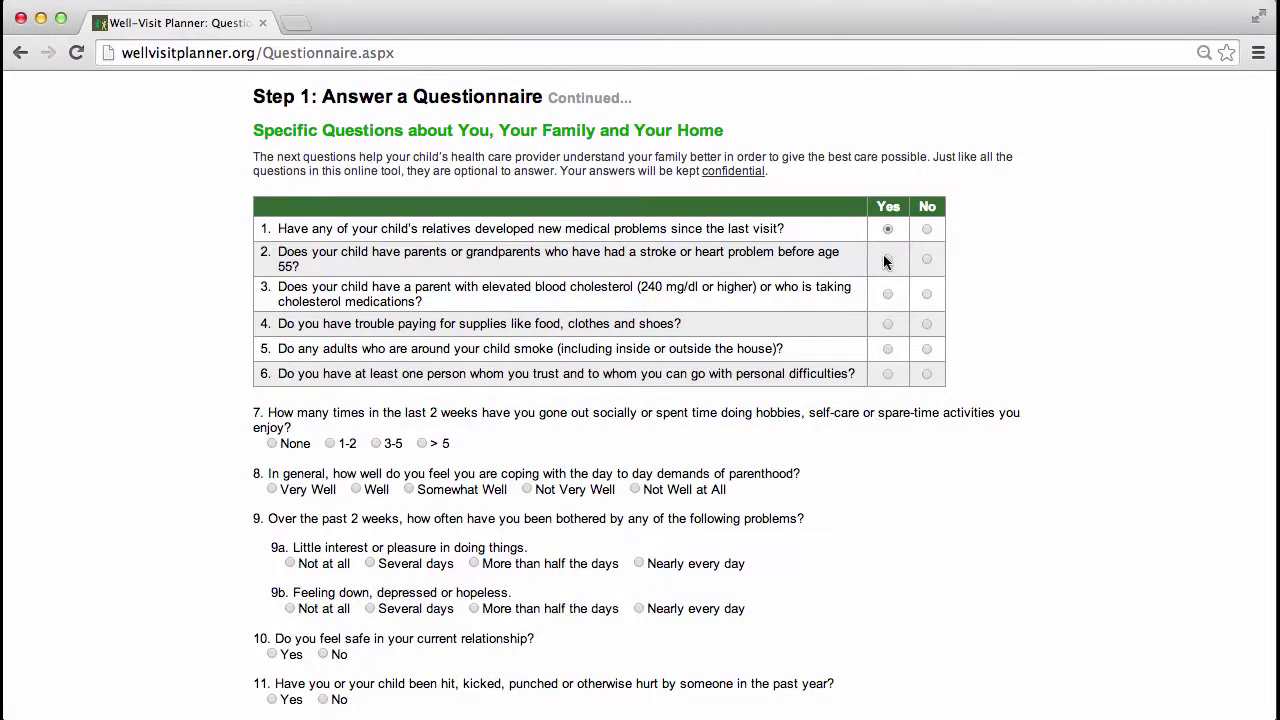
left_click(886, 260)
left_click(888, 295)
left_click(926, 349)
left_click(926, 374)
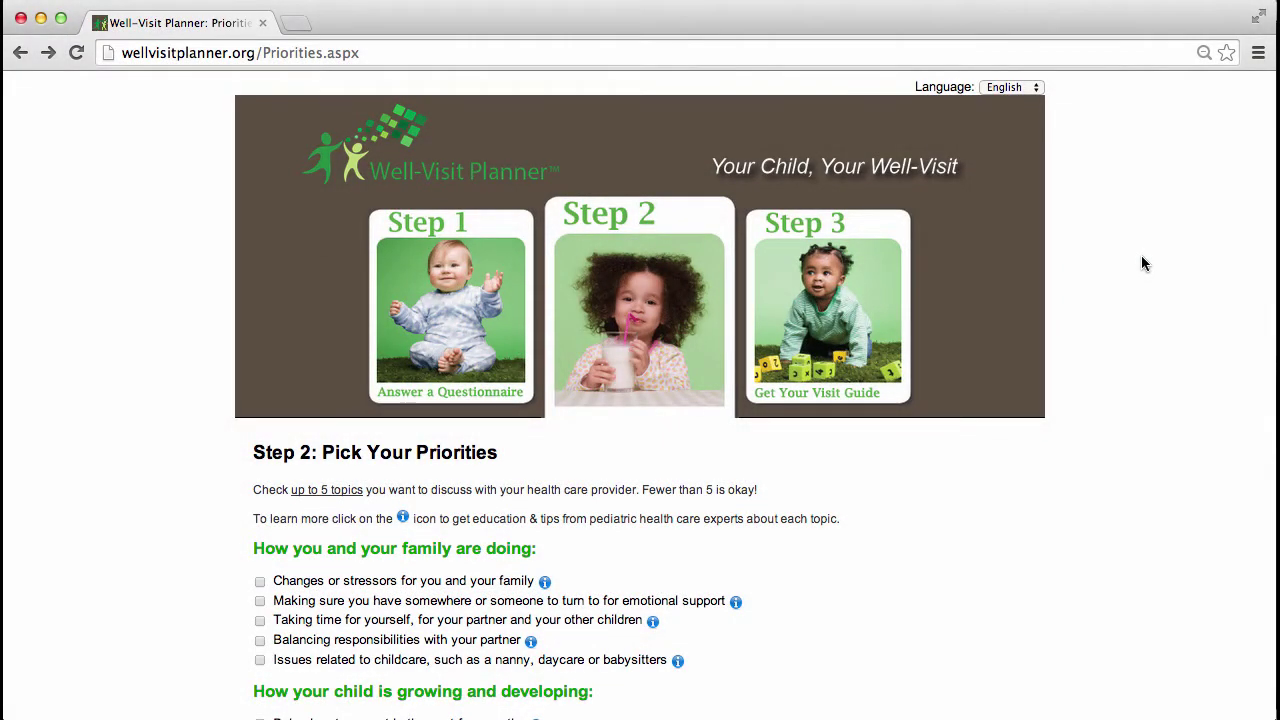
Scroll down the priorities list to the dental topic on spreading cavity-causing bacteria
scroll(1143, 258, "down", 3)
scroll(1143, 259, "down", 3)
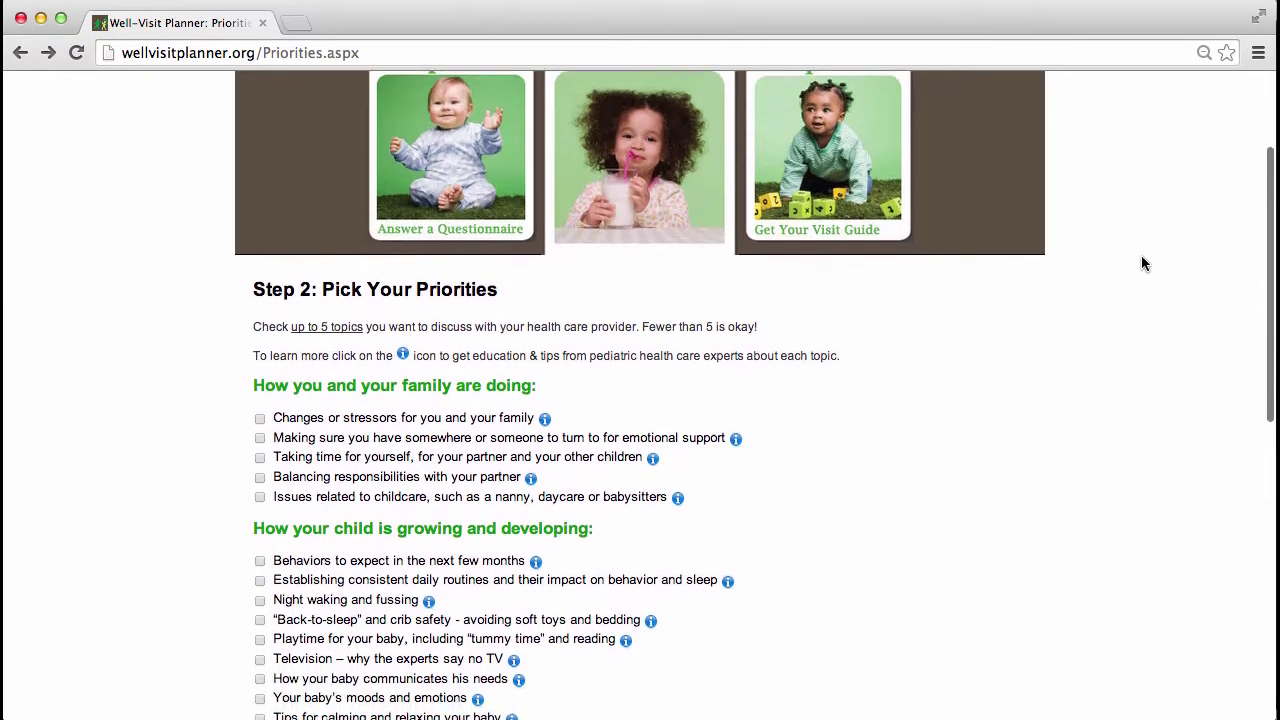
scroll(1143, 263, "down", 2)
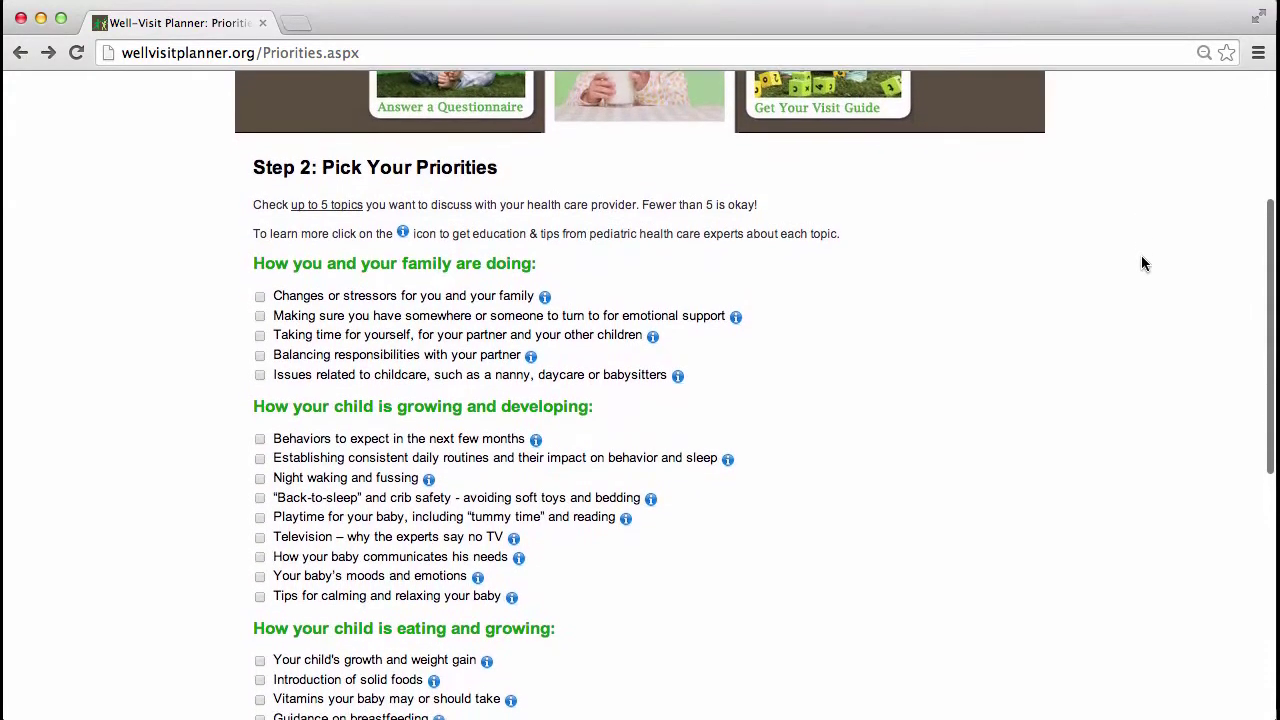
scroll(1145, 263, "down", 1)
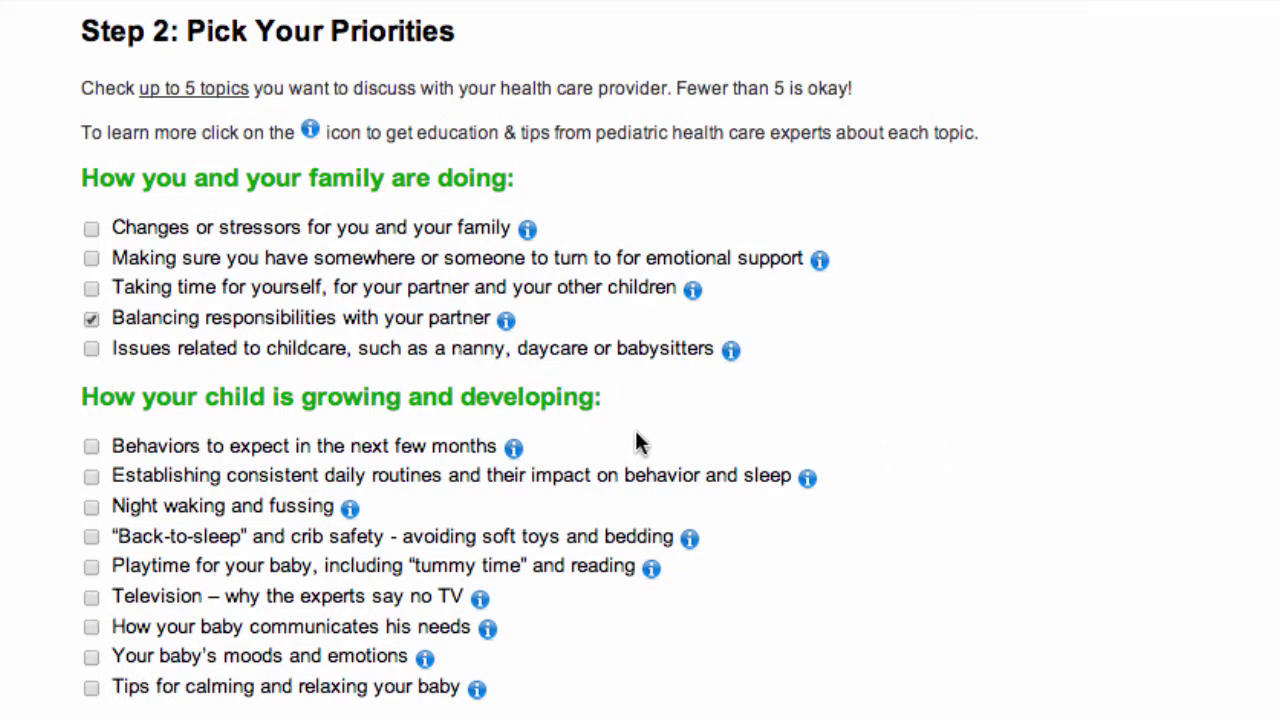
scroll(640, 443, "down", 5)
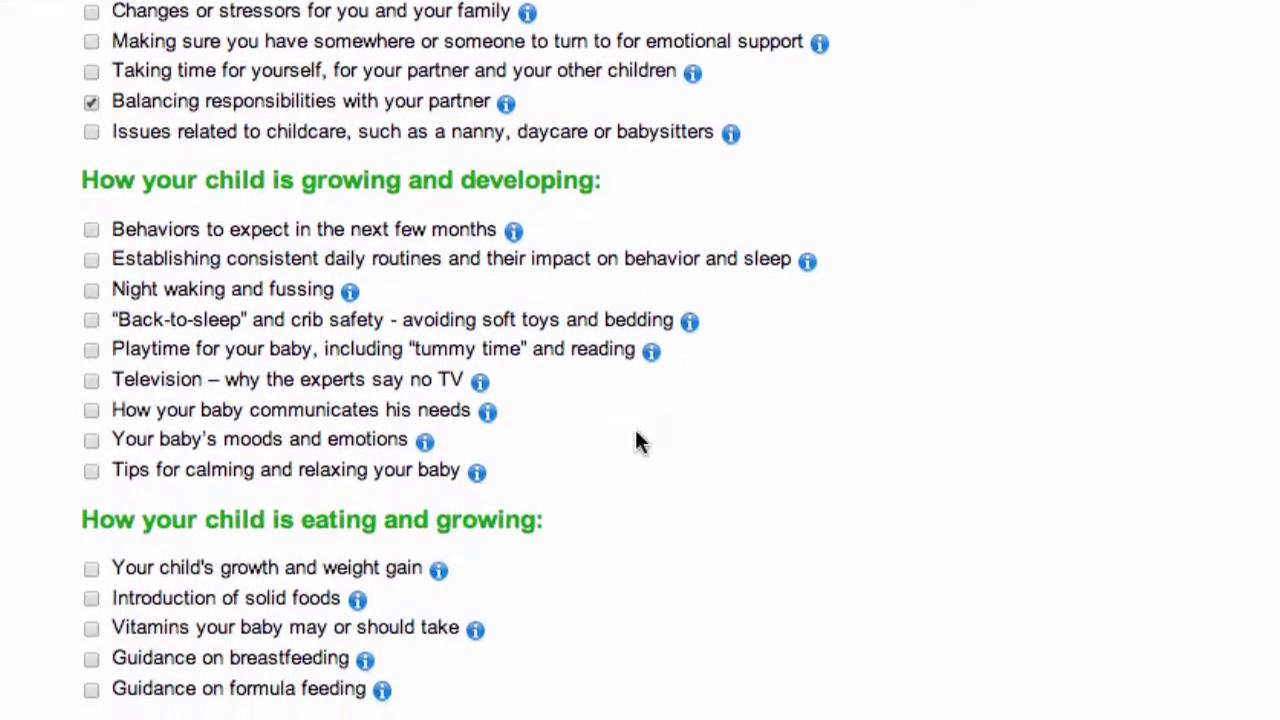
scroll(640, 443, "down", 7)
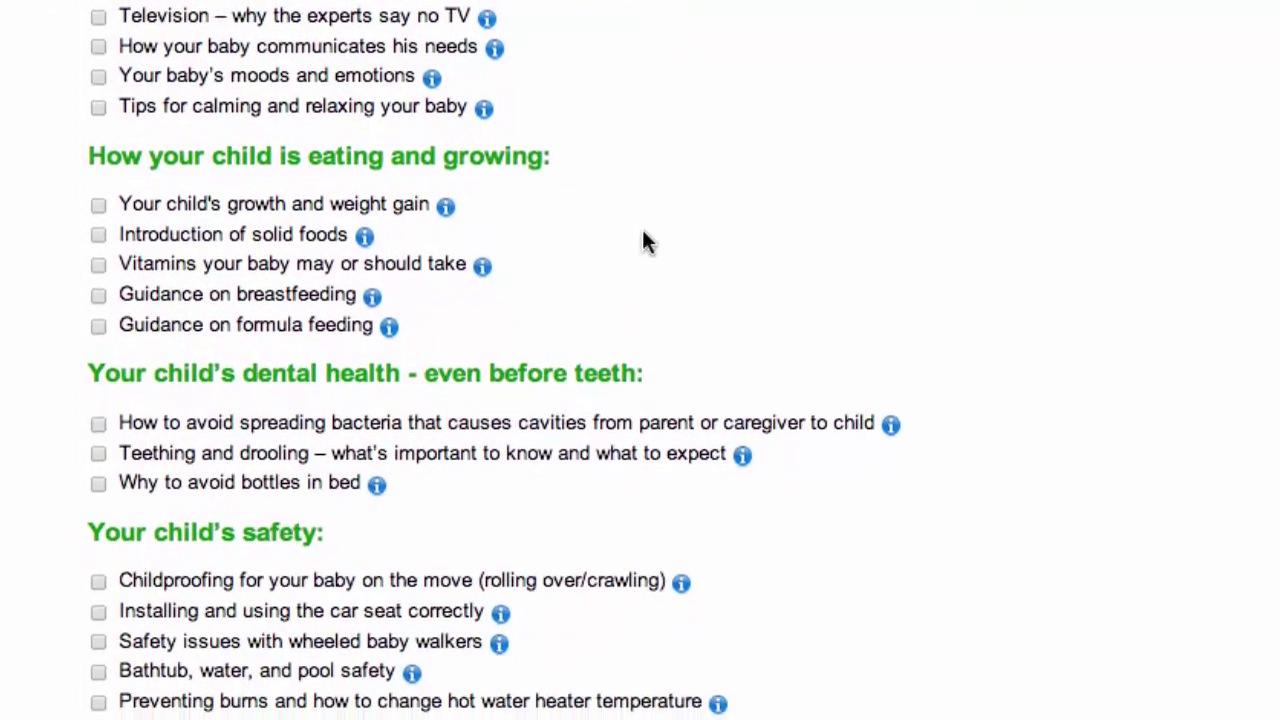
scroll(643, 240, "down", 2)
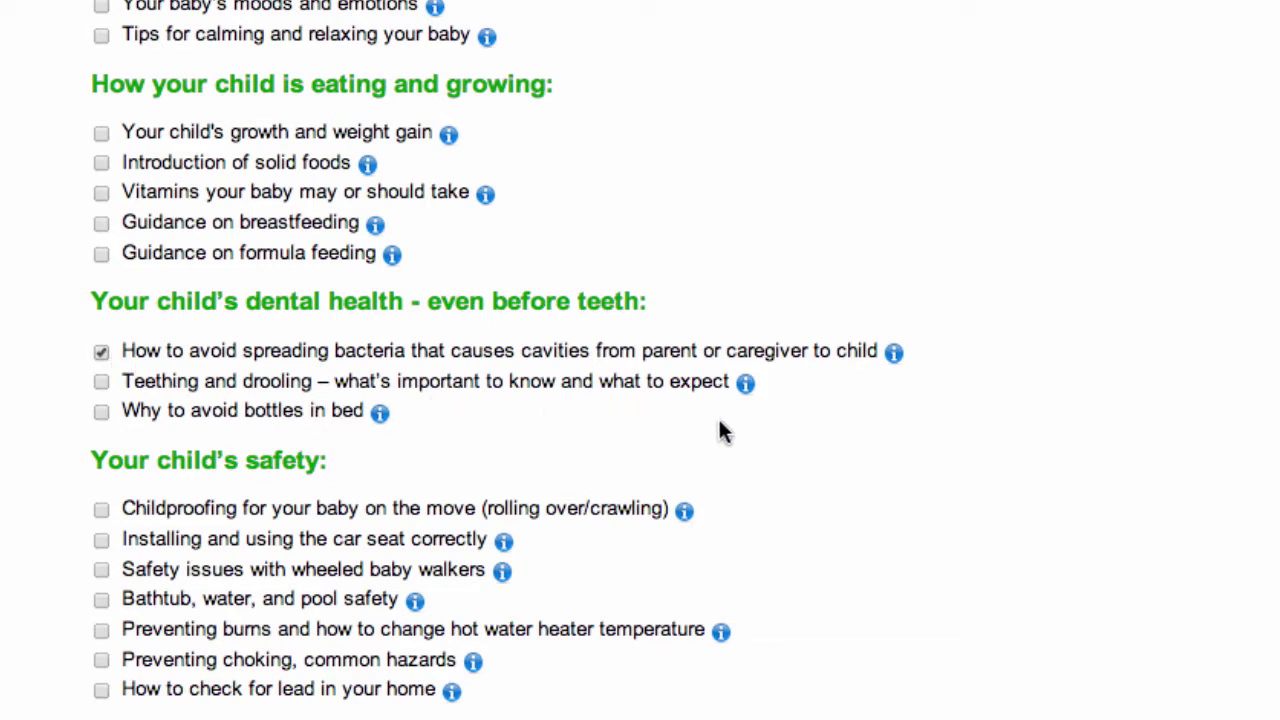
Read the Learn More details on spreading cavity-causing bacteria
left_click(894, 355)
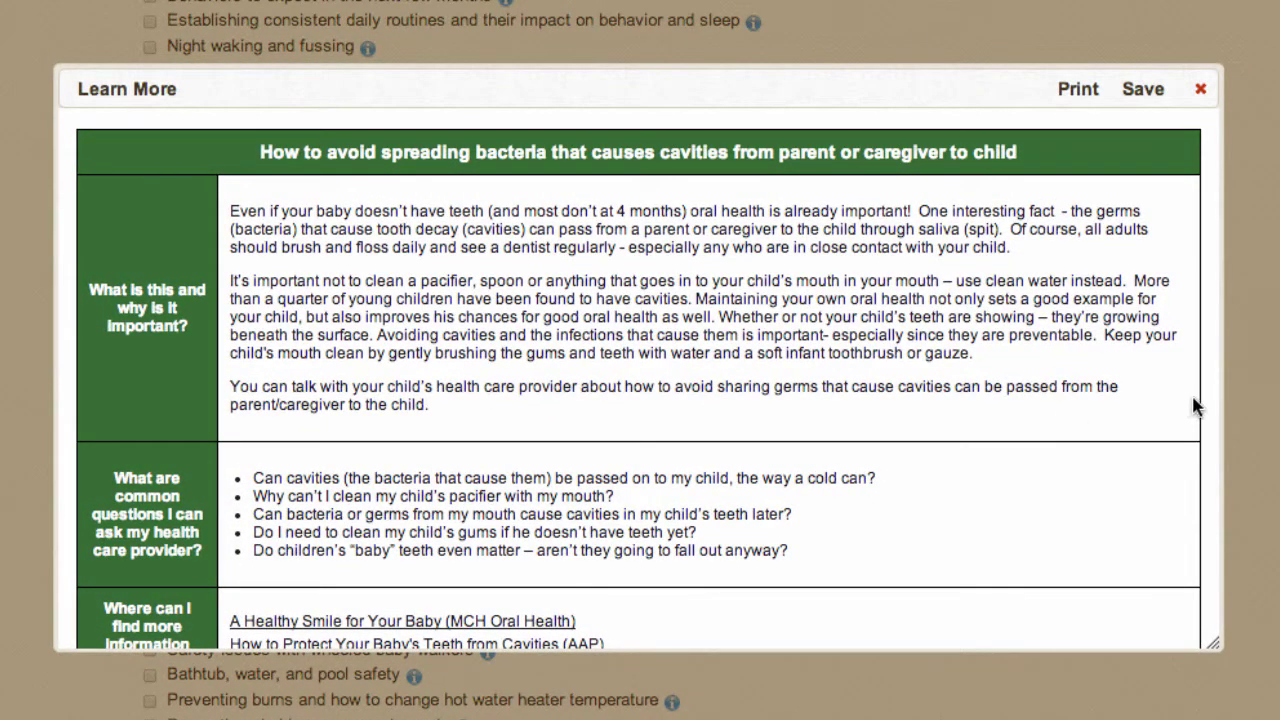
scroll(1196, 406, "down", 5)
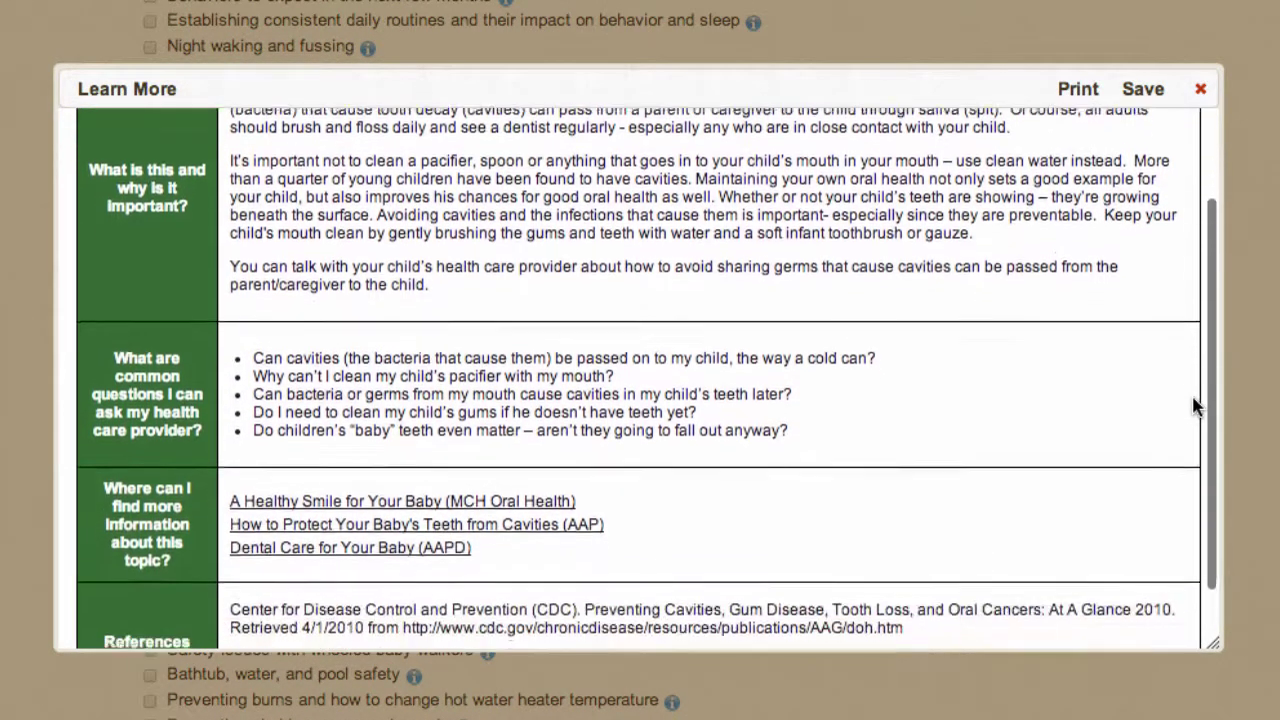
scroll(1196, 406, "down", 1)
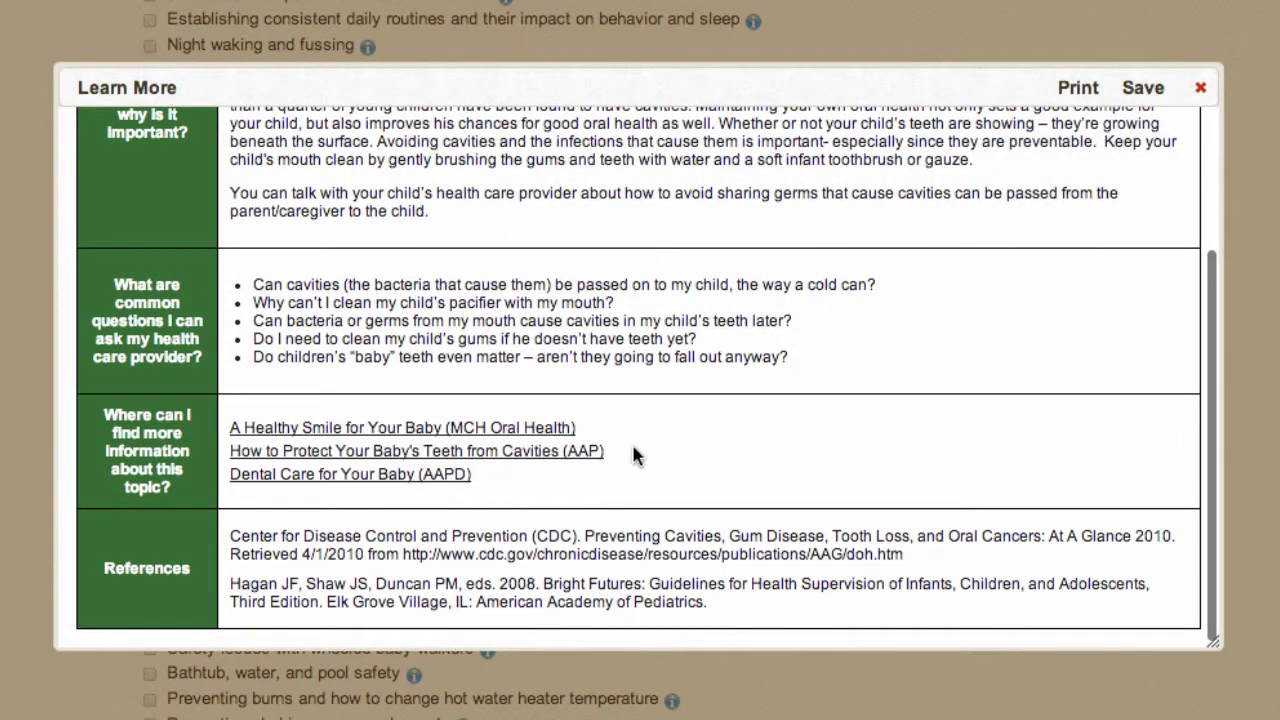
Open the AAP guide on protecting baby teeth from cavities, then return and close the details
left_click(598, 455)
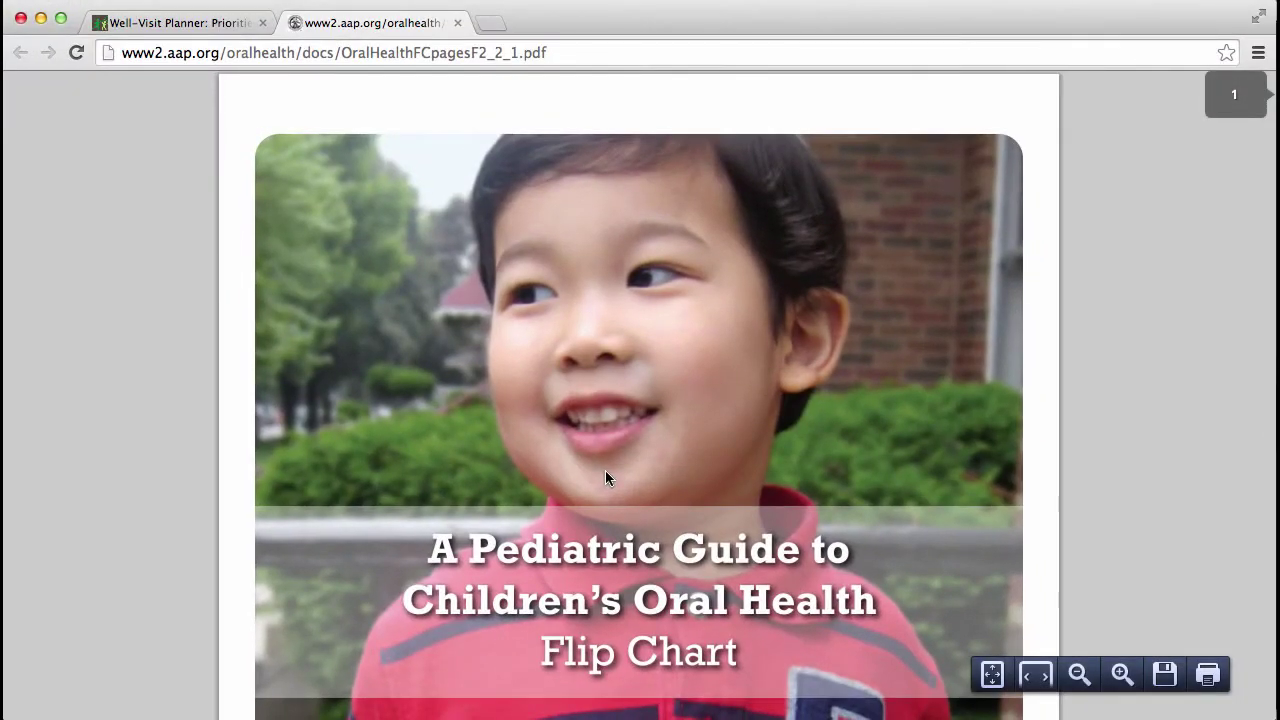
left_click(181, 33)
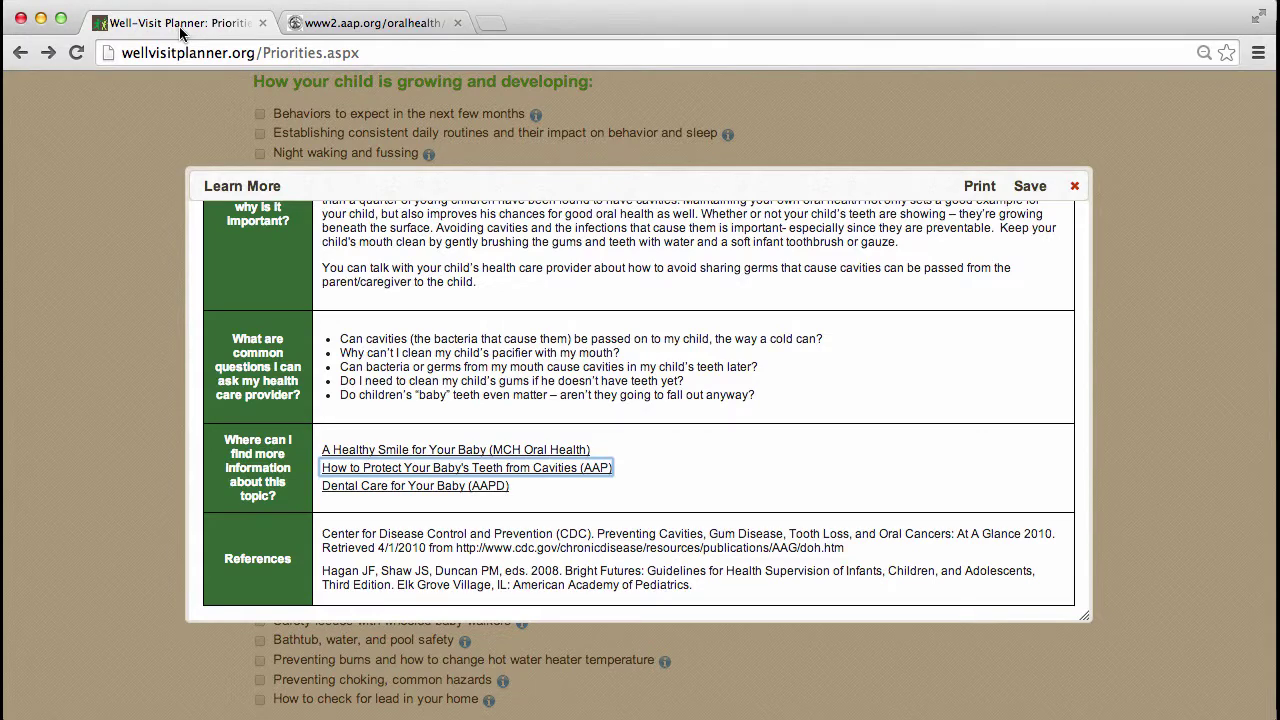
left_click(1068, 192)
Submit the chosen priorities, including childproofing, to generate the 4 Month Well-Visit guide
scroll(1068, 201, "down", 5)
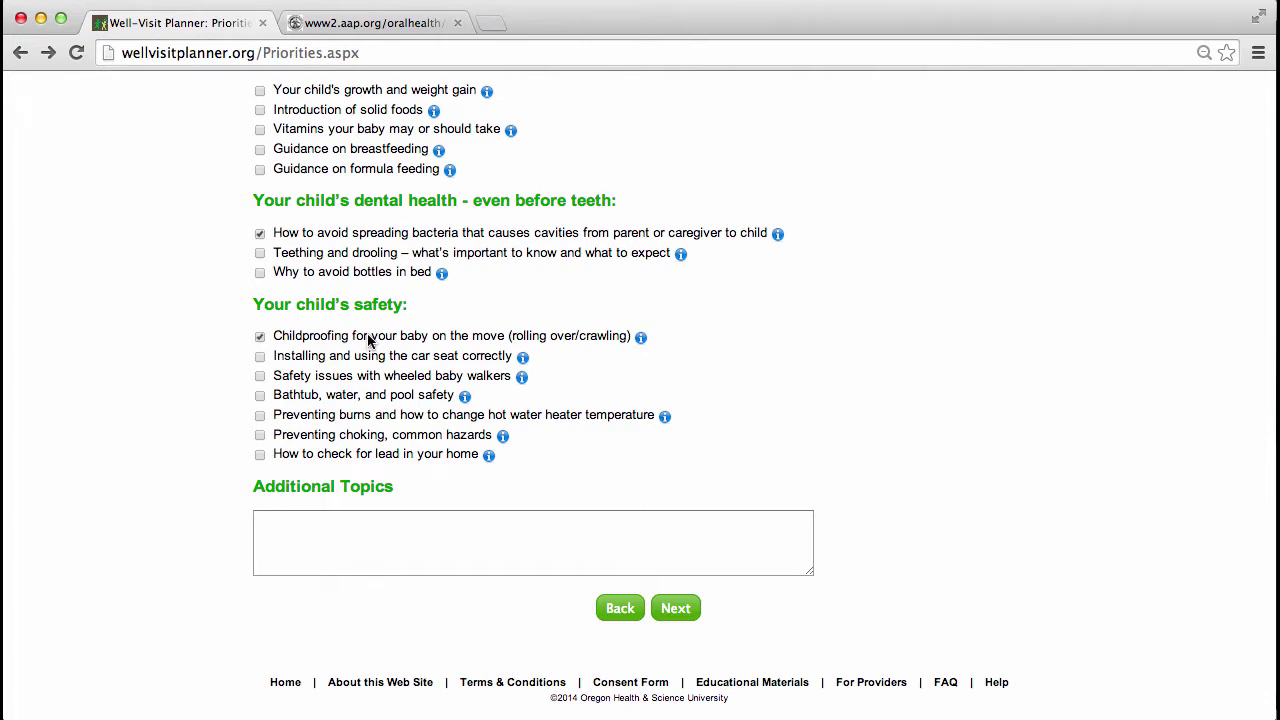
left_click(694, 614)
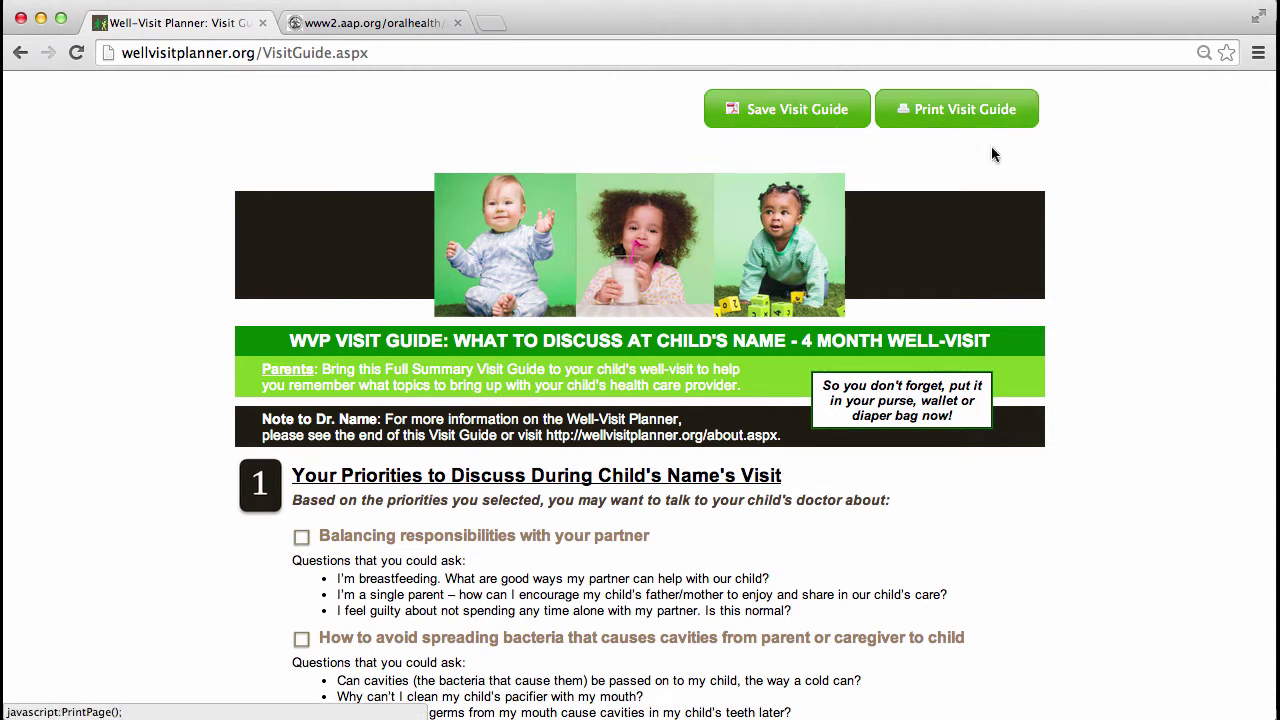
scroll(1145, 357, "down", 3)
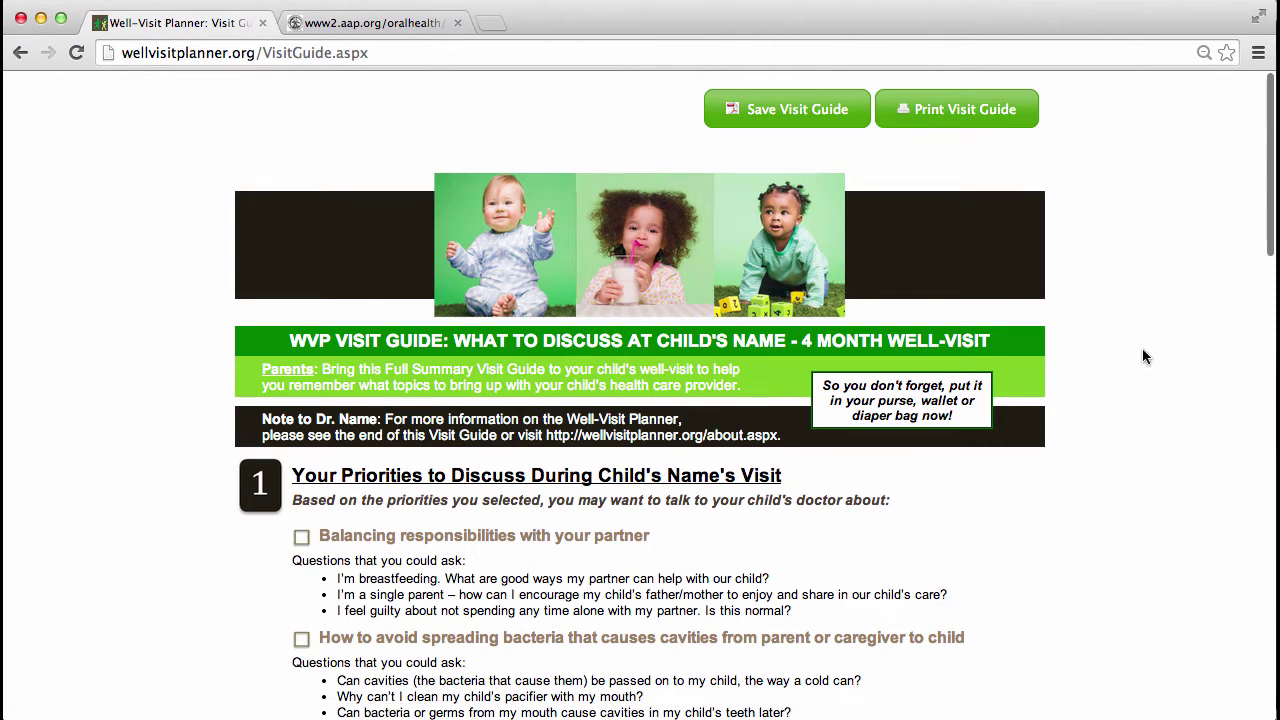
scroll(1145, 357, "down", 3)
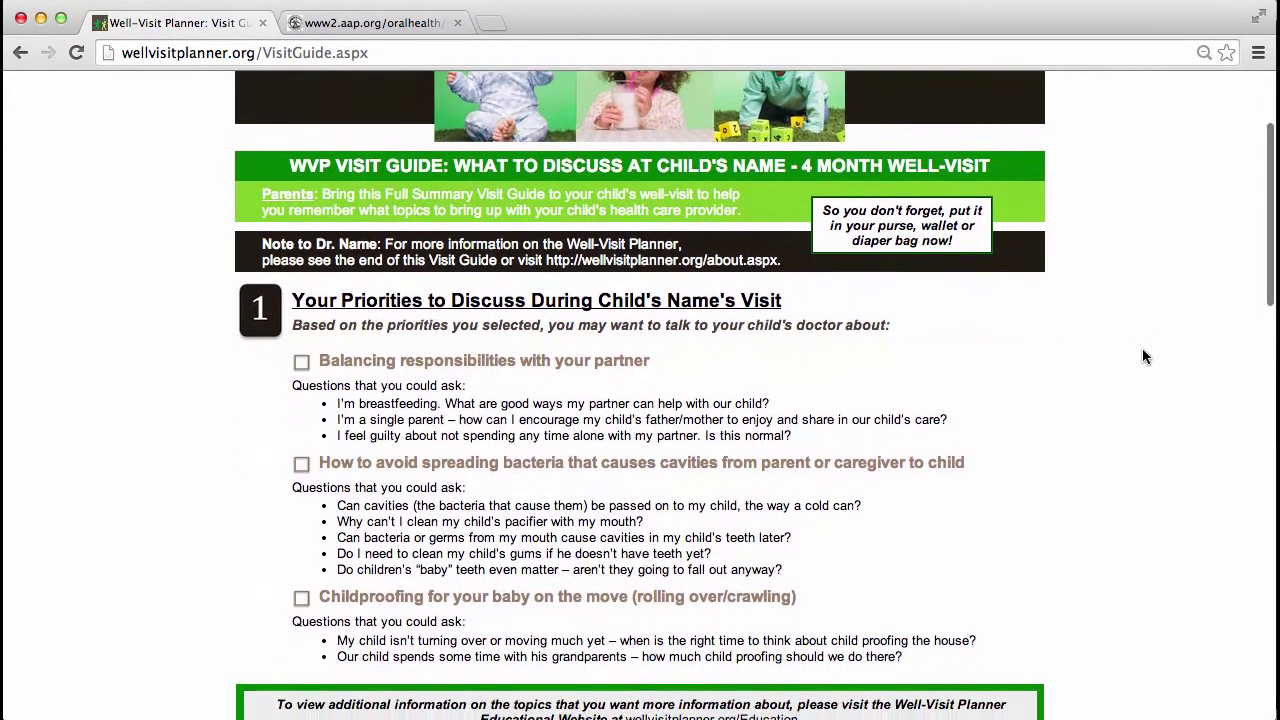
scroll(1145, 357, "down", 2)
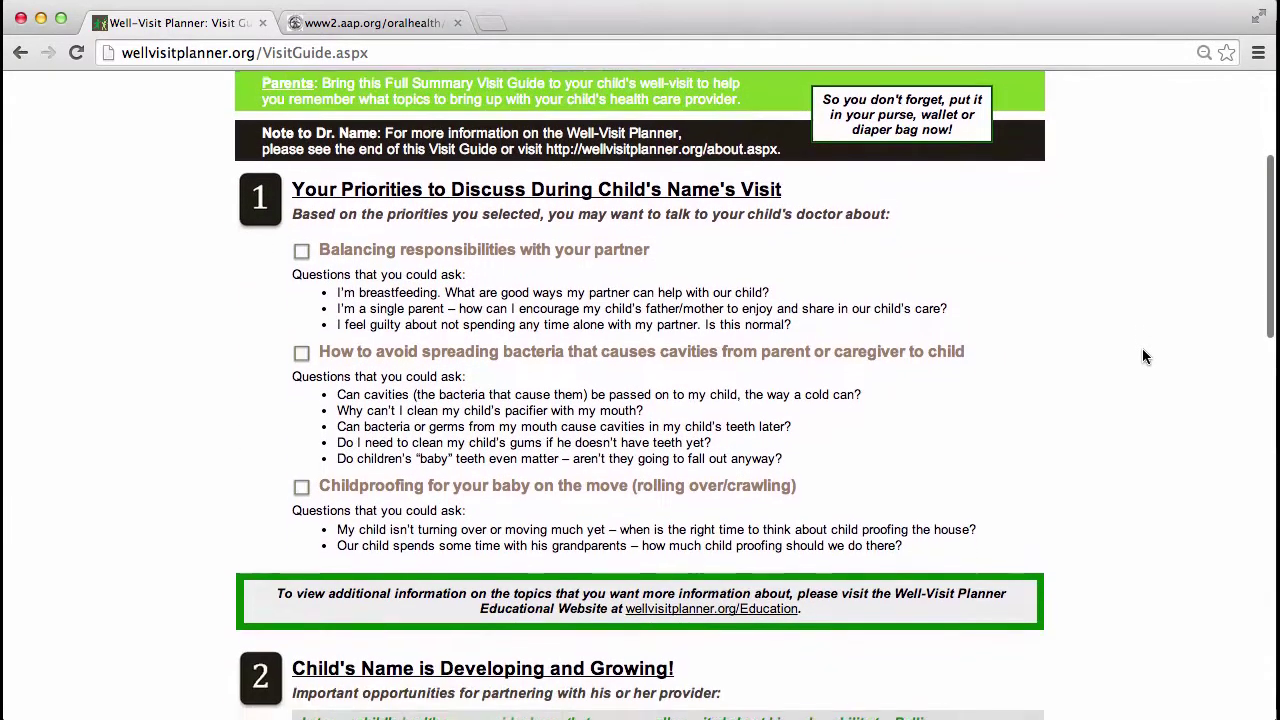
scroll(1145, 357, "down", 1)
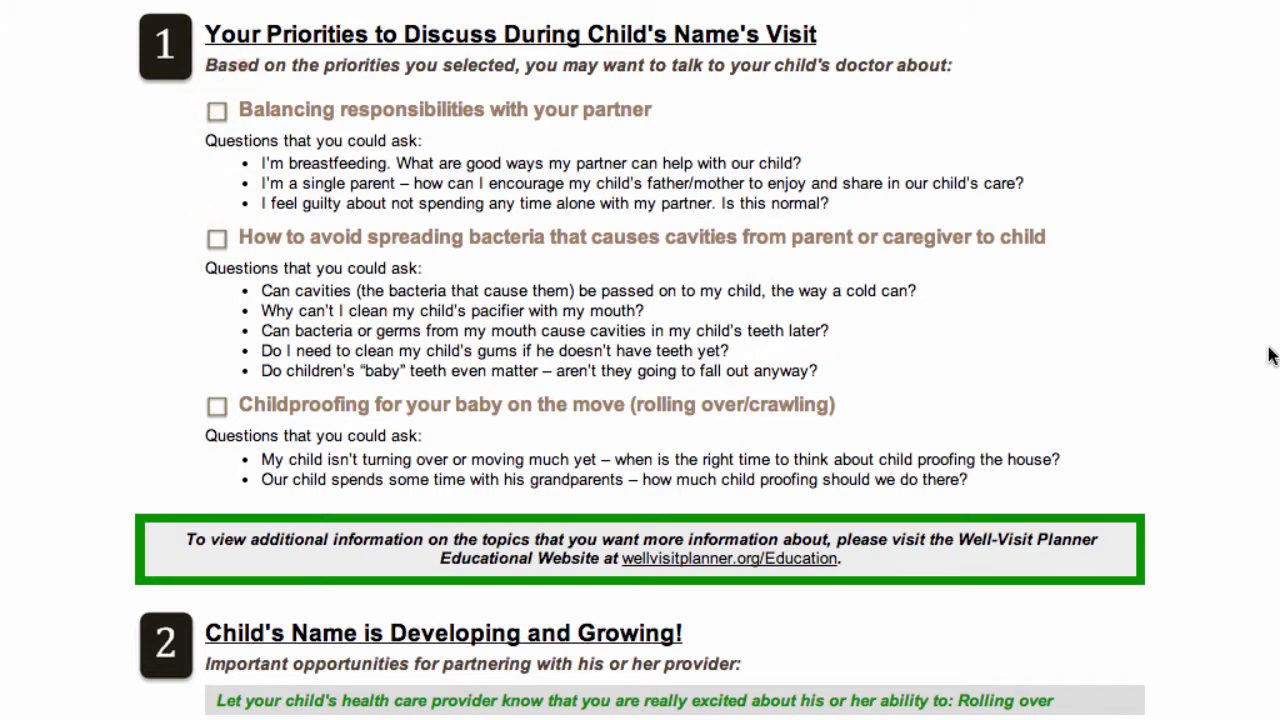
Scroll through the Visit Guide's milestones and Your Family sections
scroll(1270, 357, "down", 7)
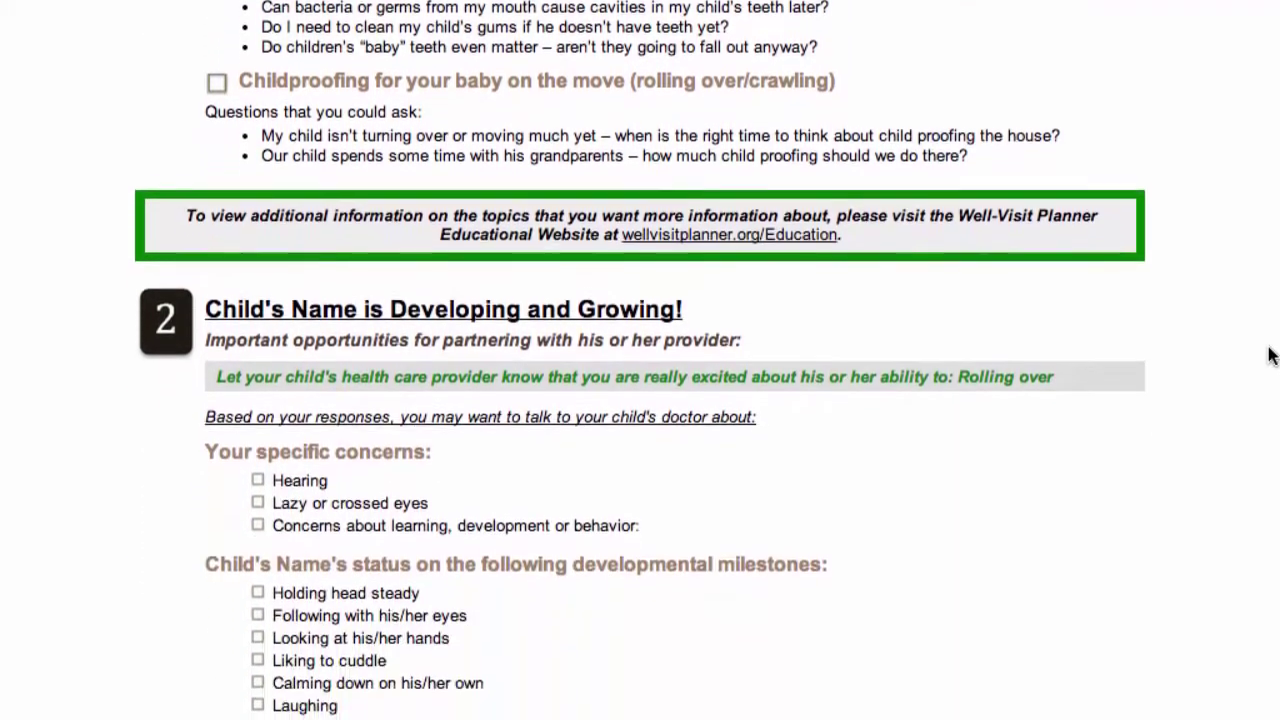
scroll(1270, 357, "down", 5)
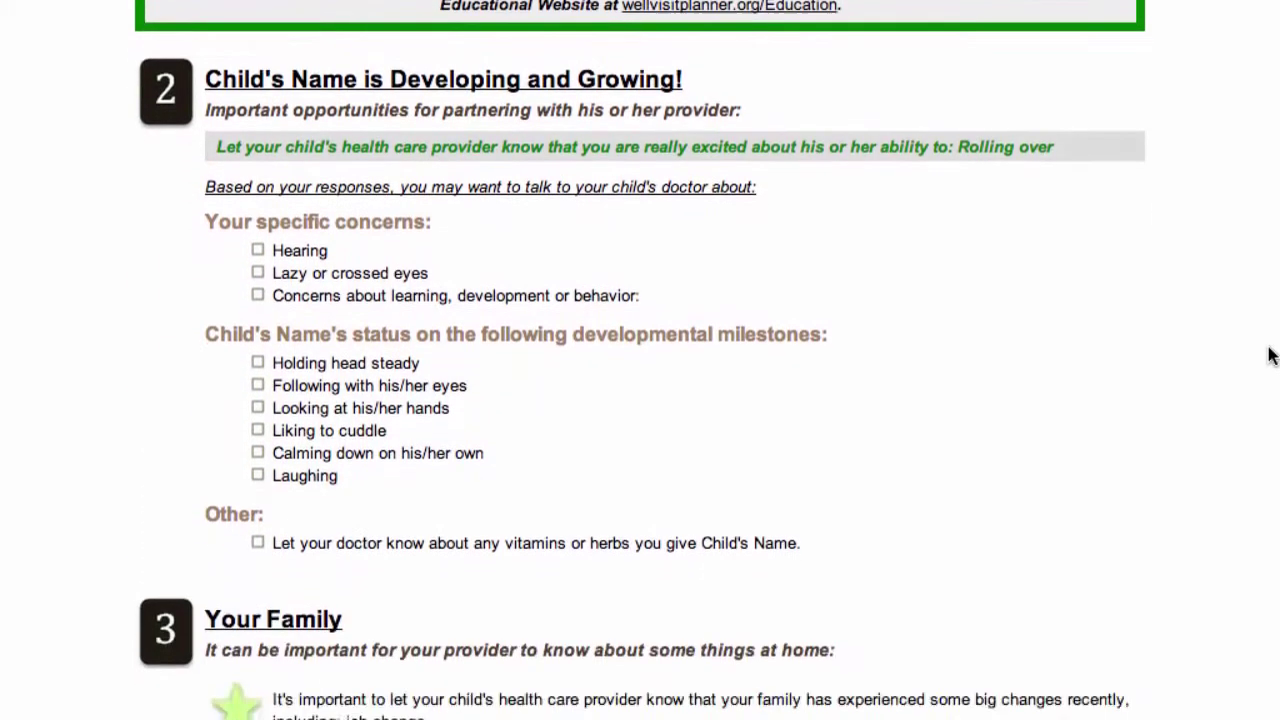
scroll(1270, 357, "down", 1)
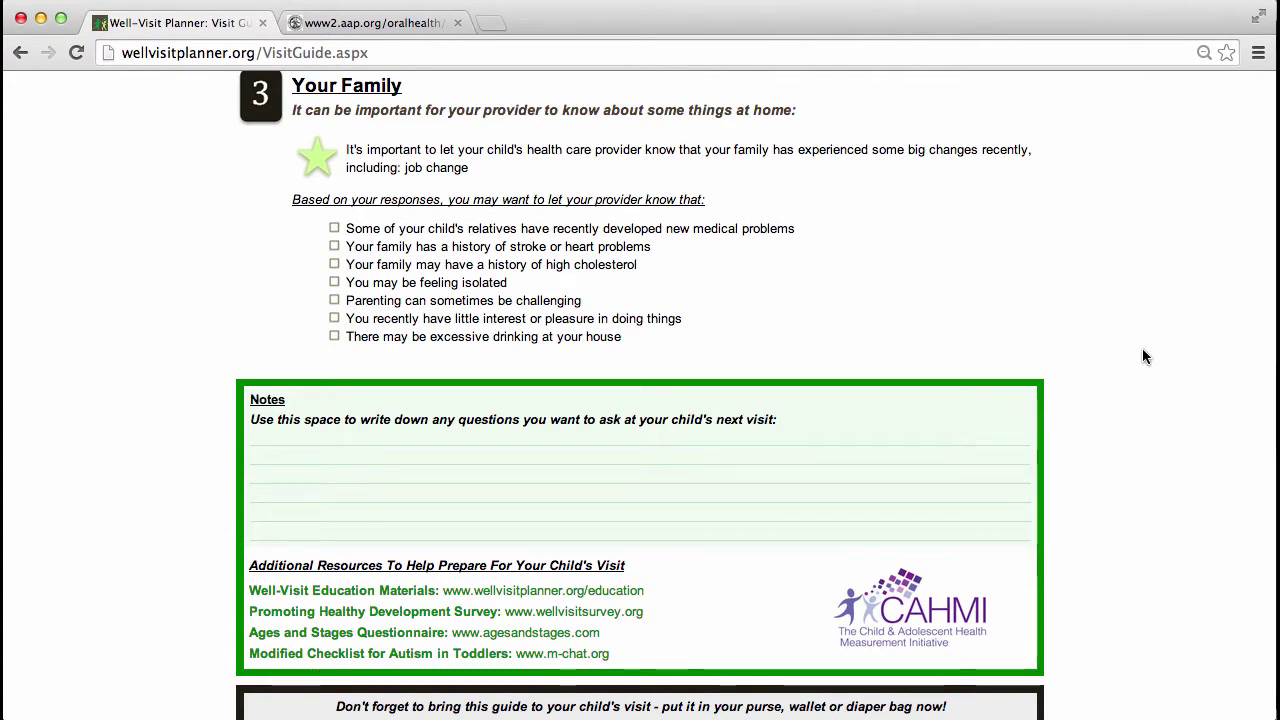
scroll(1142, 349, "up", 2)
scroll(1143, 350, "up", 15)
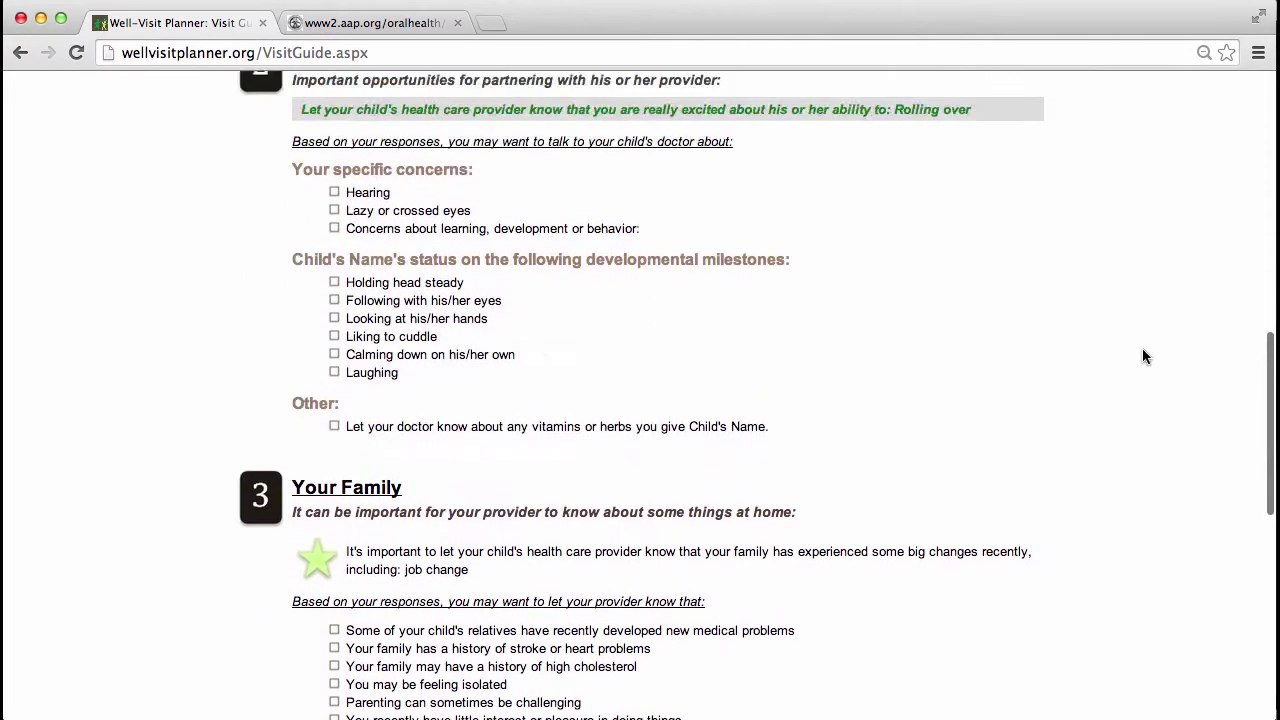